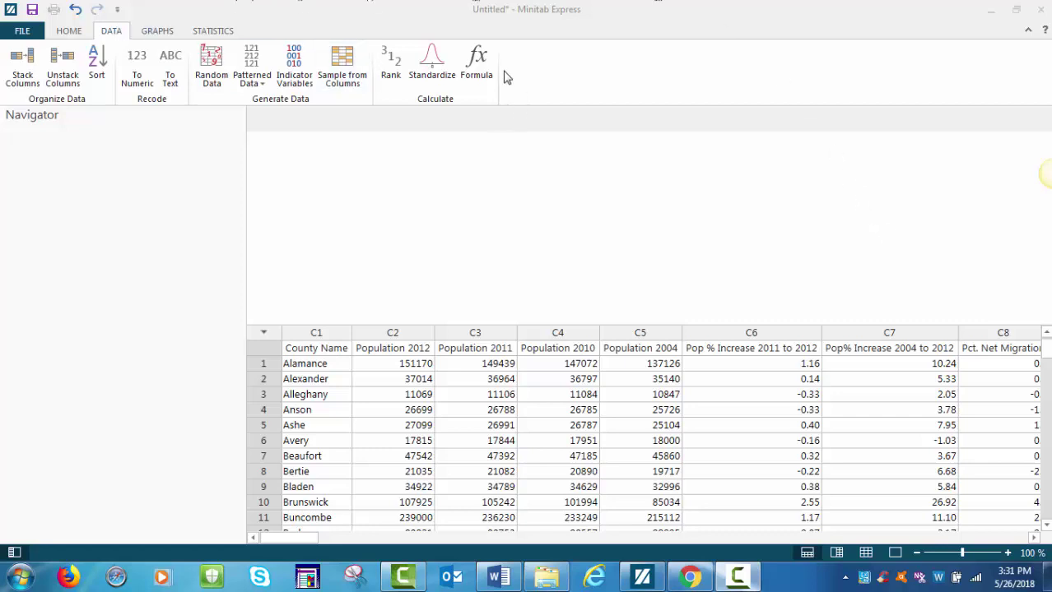
Calculate a new column with the formula expression 1000*(c17/c2)
left_click(476, 59)
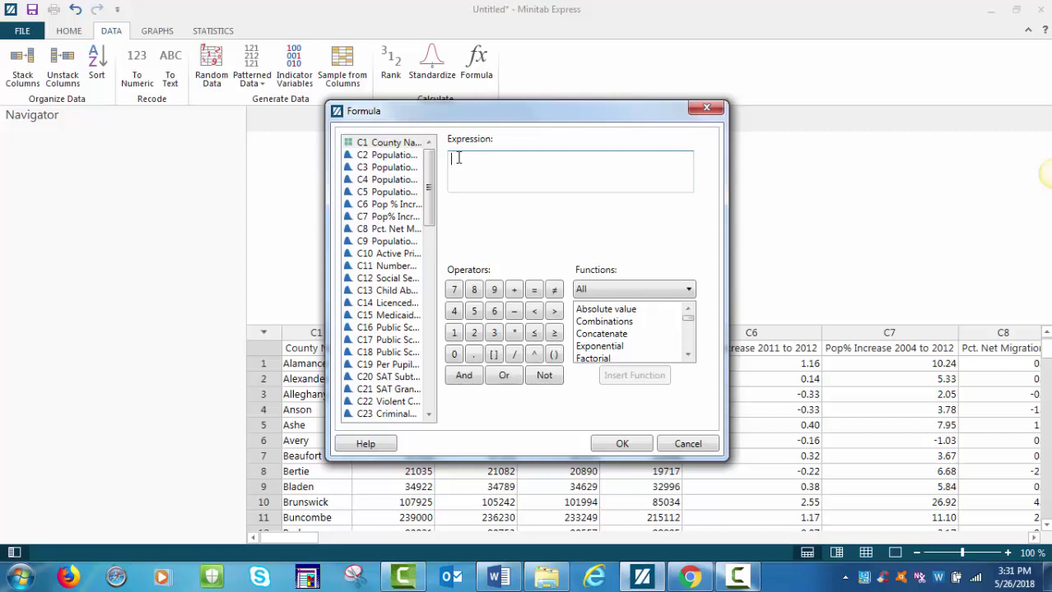
type("1000*(c17/c2)")
left_click(622, 446)
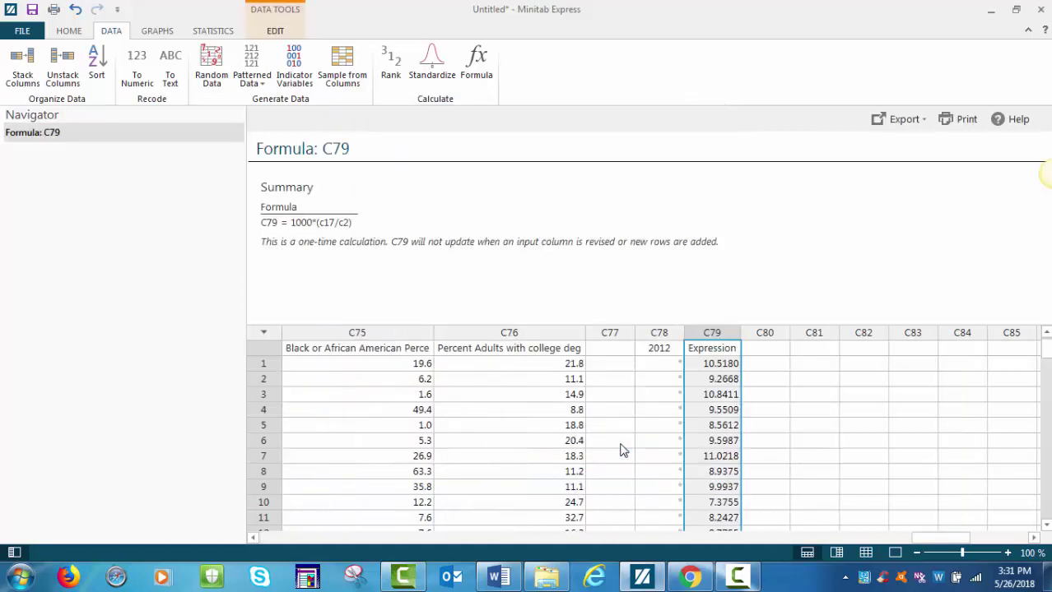
Rename the calculated column C79 as Faculty Rate
left_click(724, 349)
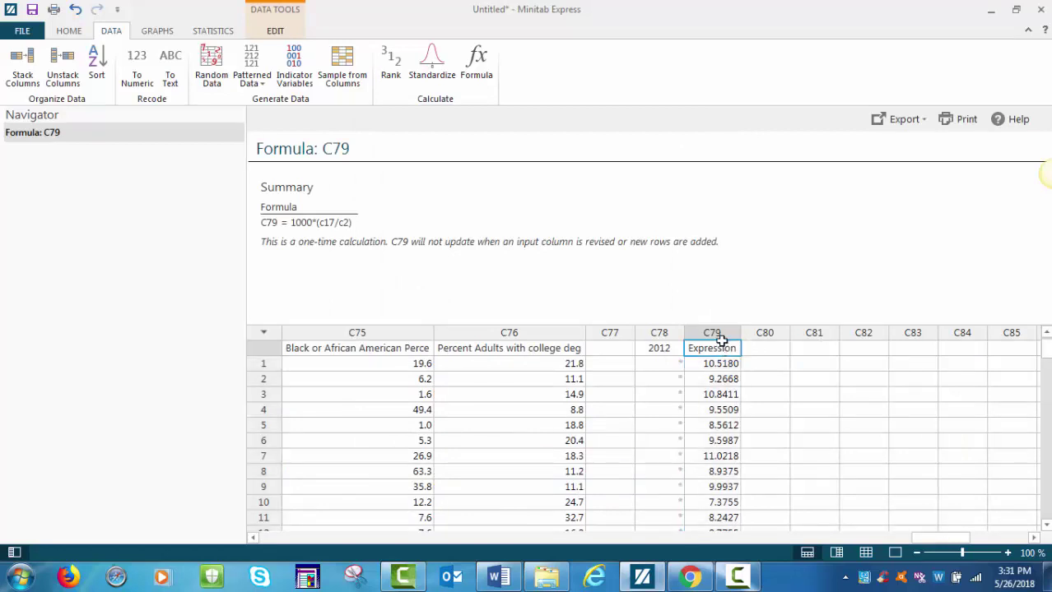
type("Fcu")
key("BackSpace")
key("BackSpace")
type("aculty Rate")
Calculate another new column with the formula expression 1009*(c58/c2)
left_click(484, 71)
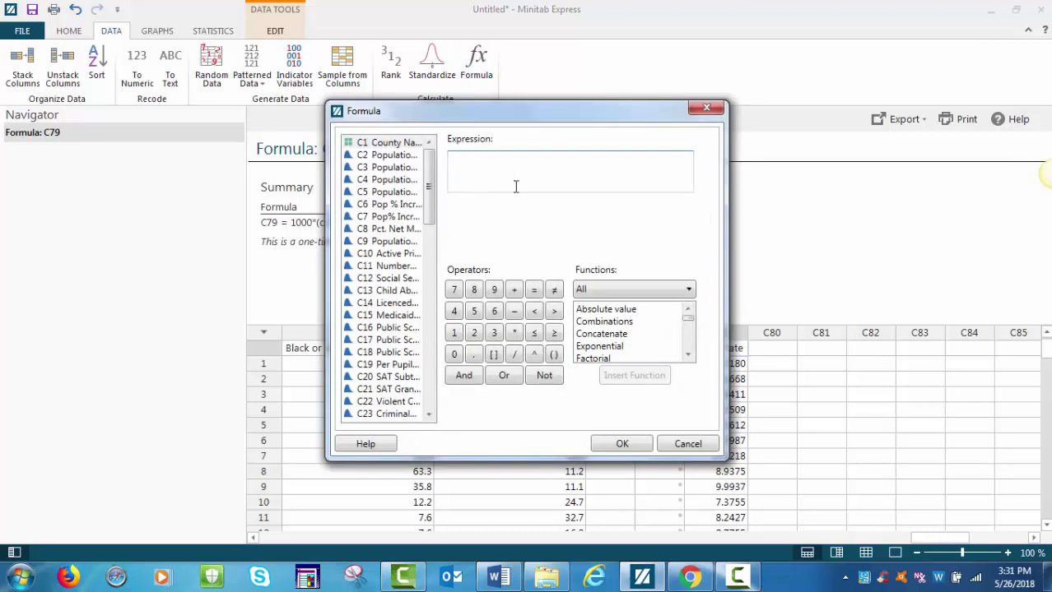
left_click(455, 158)
type("100")
type("0")
type("*(")
type("c58/")
type("c2)")
left_click(611, 442)
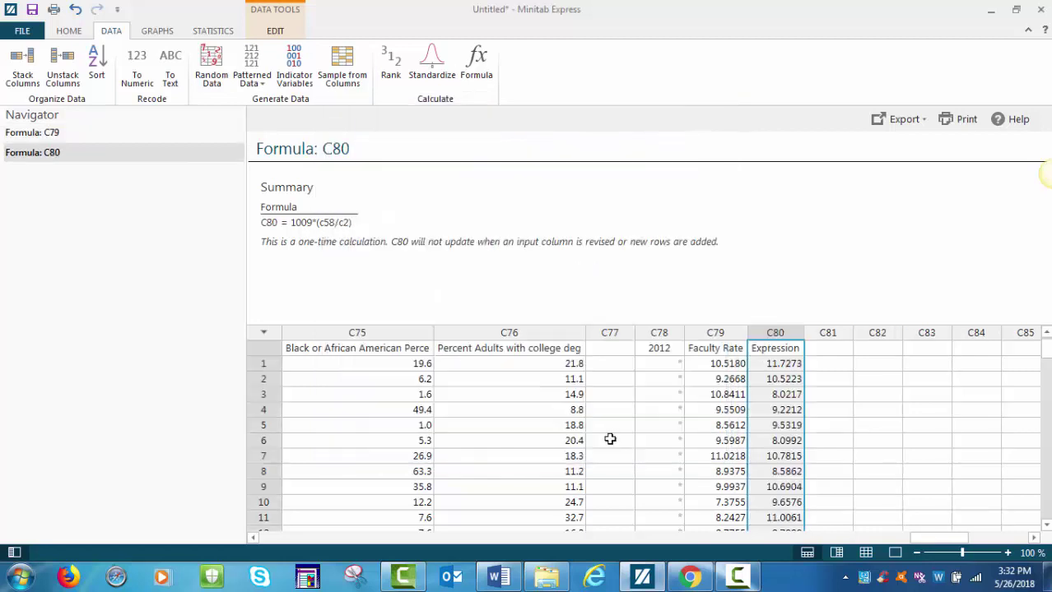
Rename the calculated column C80 as Live Birth Rate
left_click(775, 347)
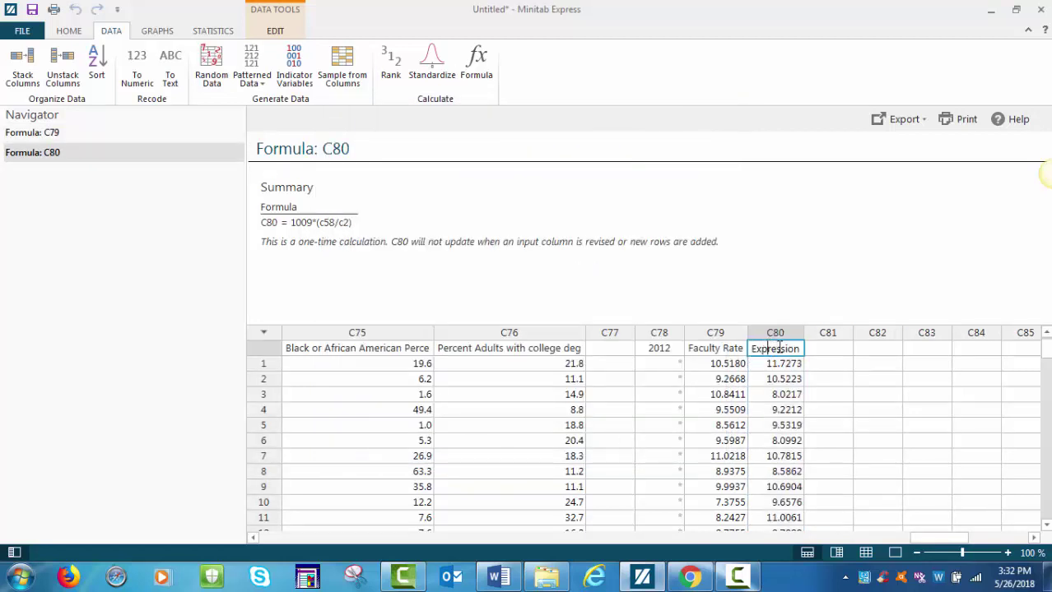
left_click_drag(802, 349, 742, 350)
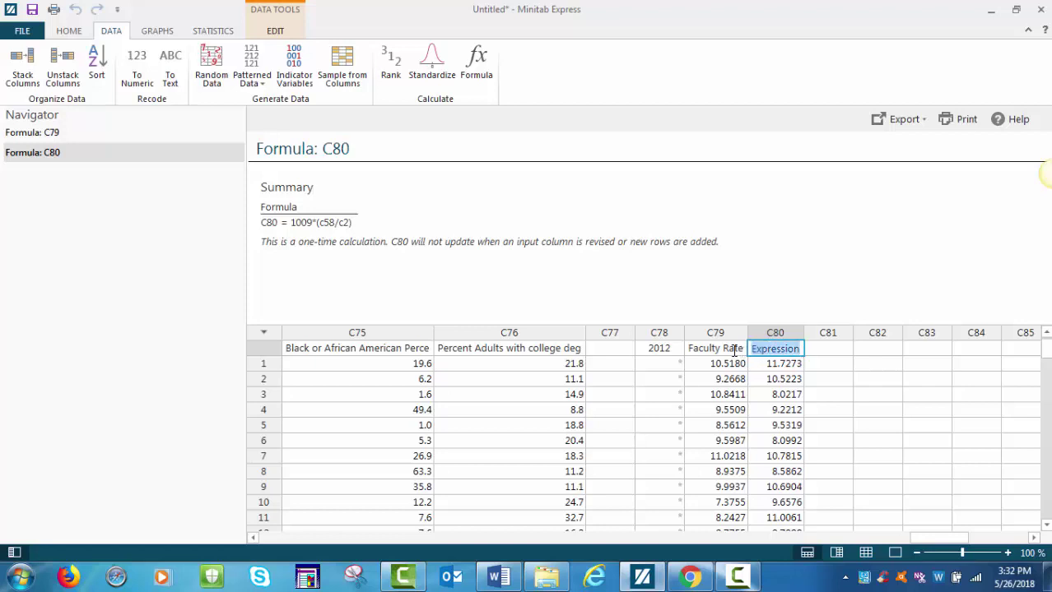
type("Liv")
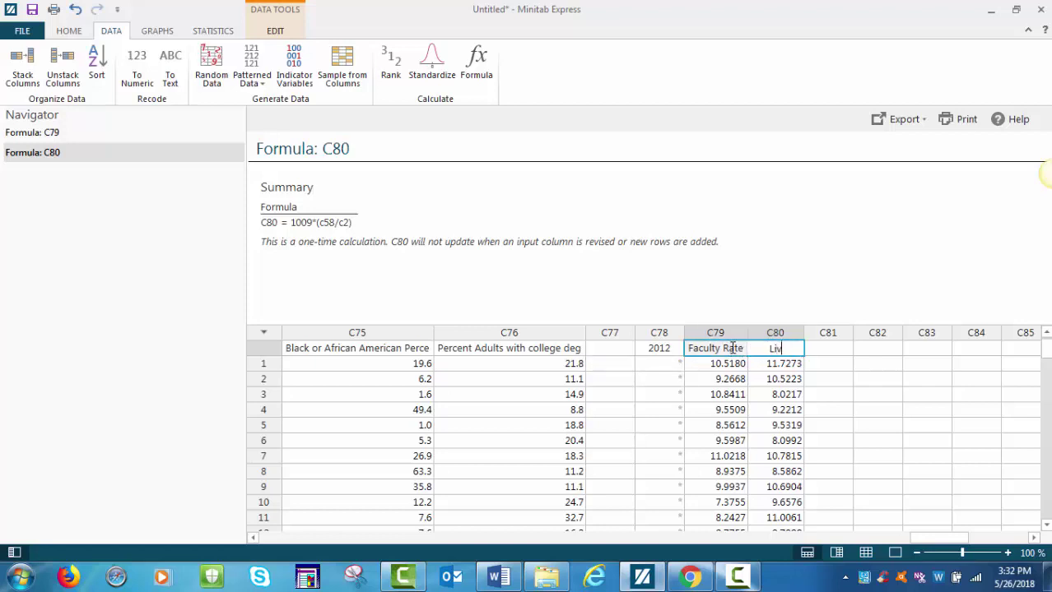
type("e Birth Rate")
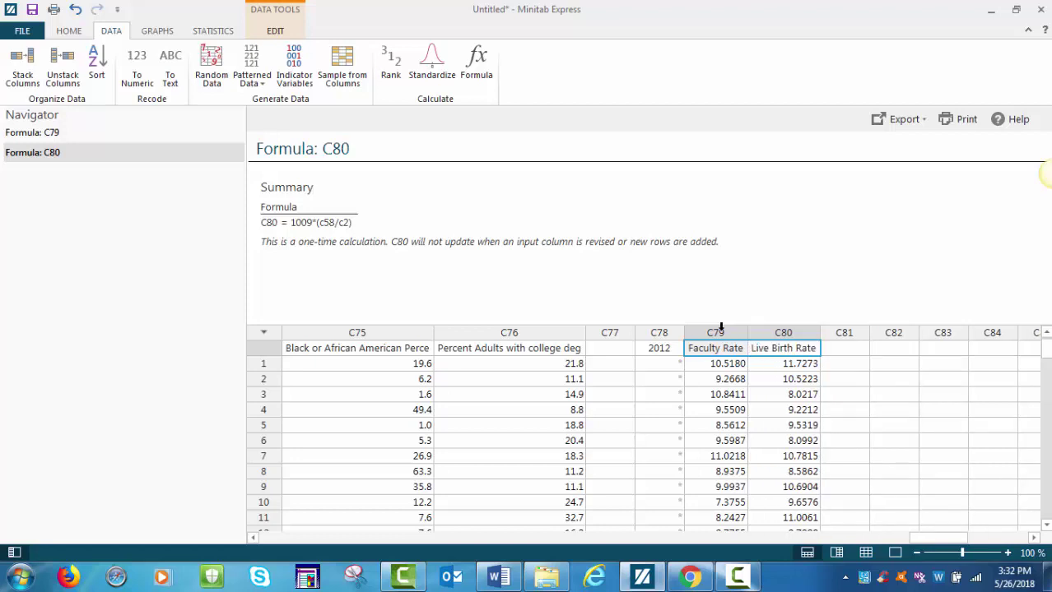
left_click(781, 280)
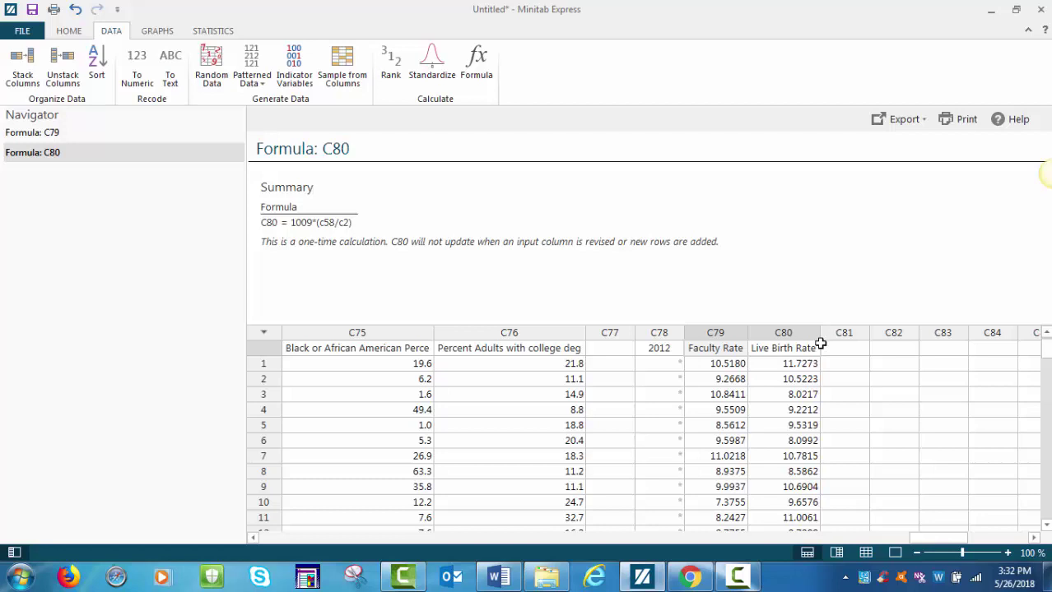
Create a simple single-variable histogram of Faculty Rate and switch the project view to output only
left_click(158, 31)
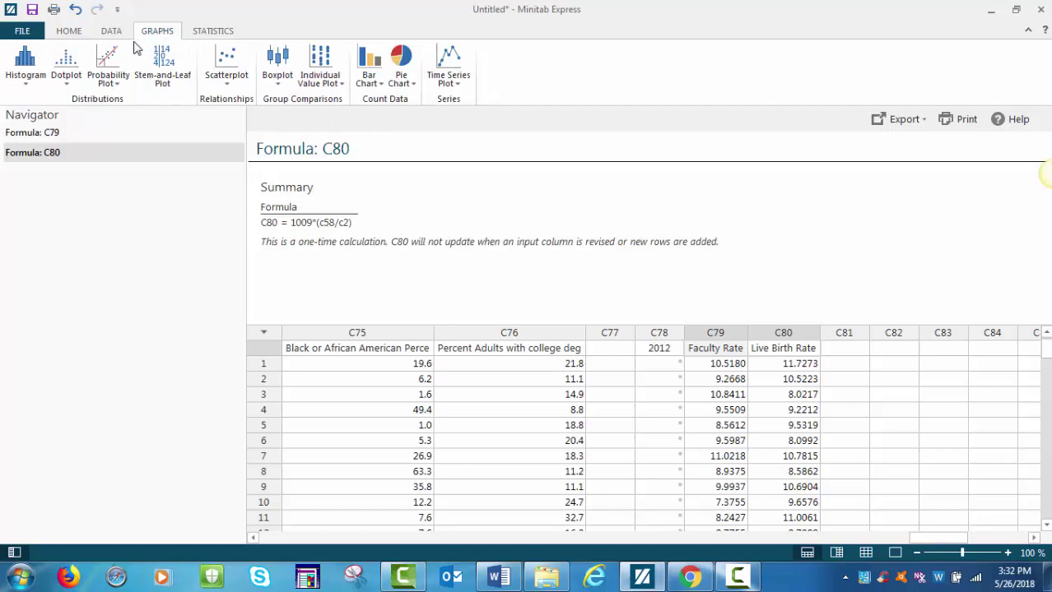
left_click(24, 82)
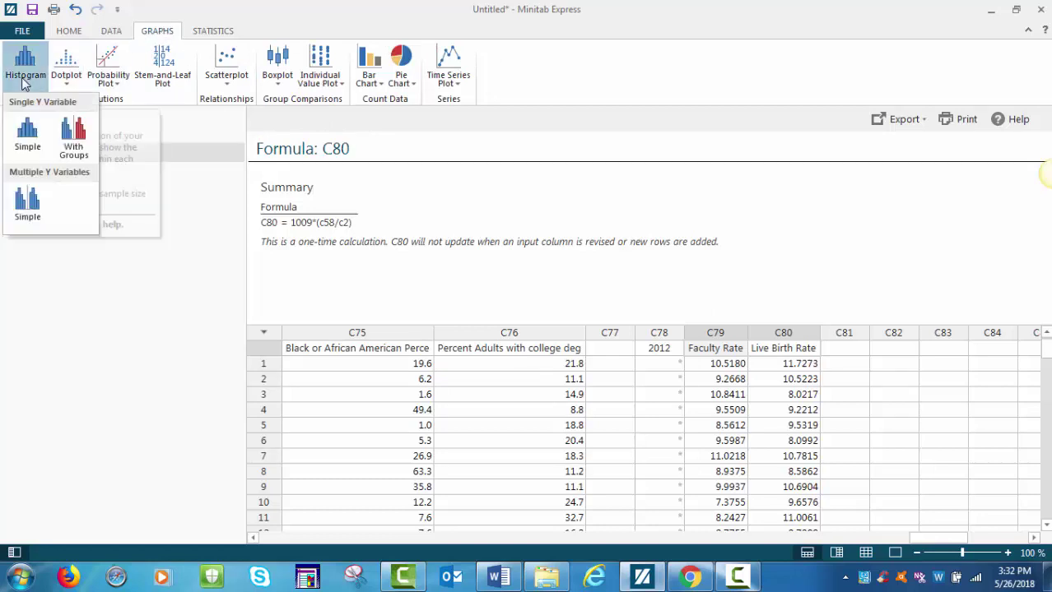
left_click(27, 136)
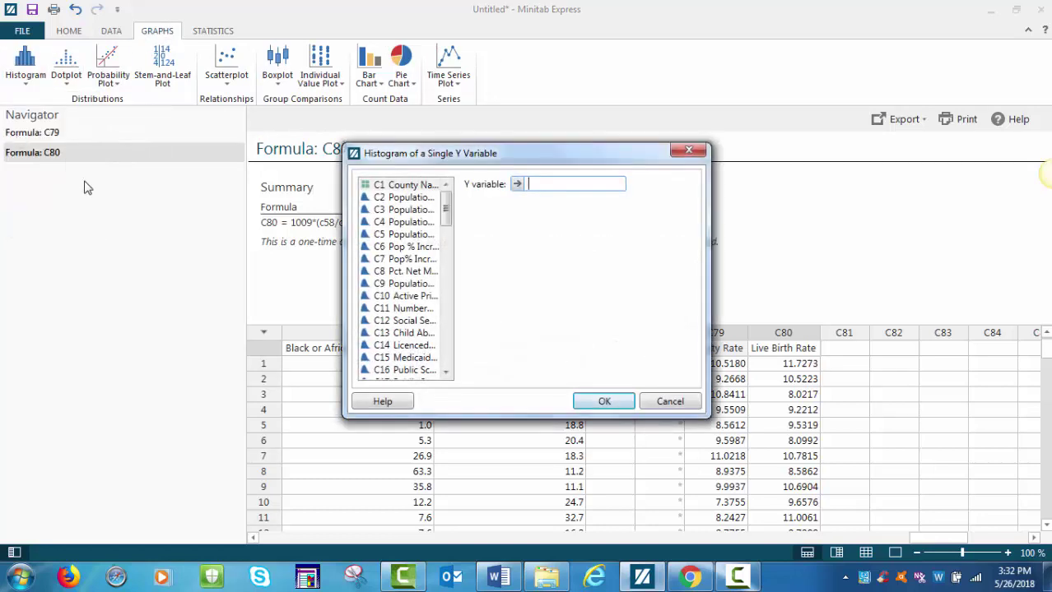
left_click_drag(444, 202, 447, 377)
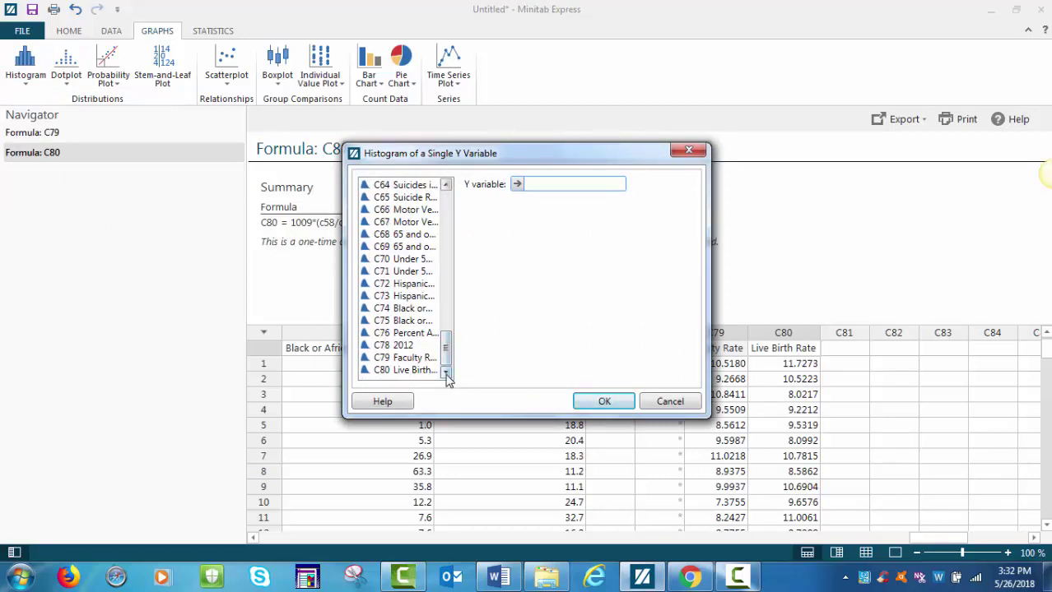
left_click(411, 358)
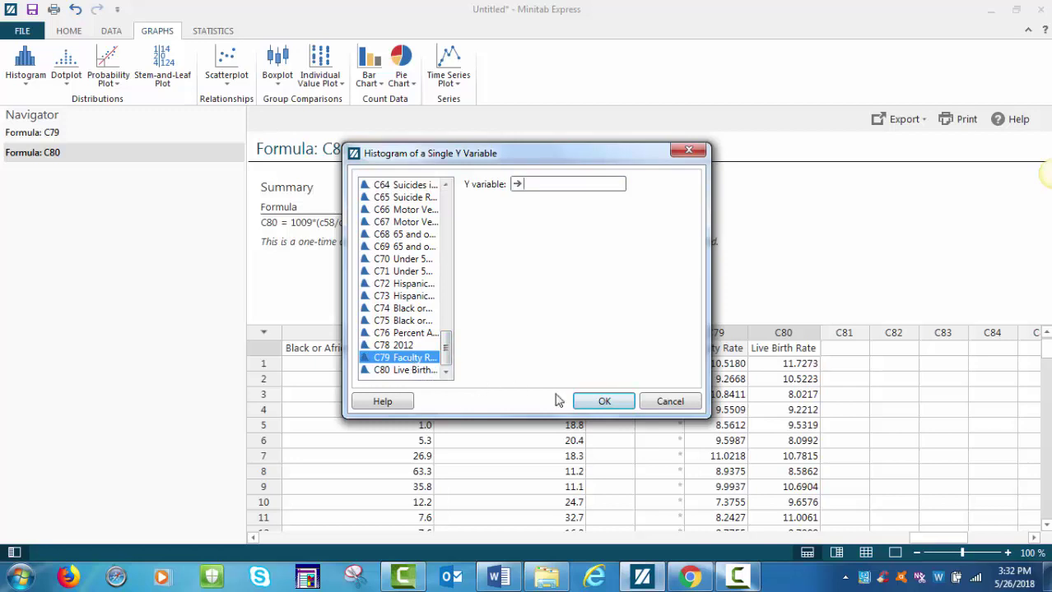
left_click(594, 402)
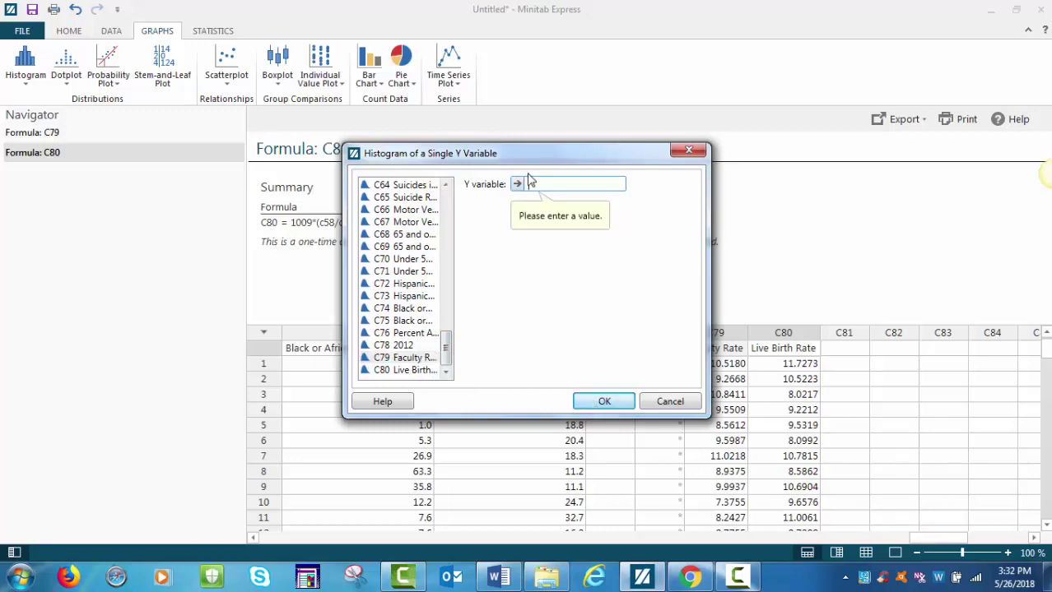
double_click(403, 359)
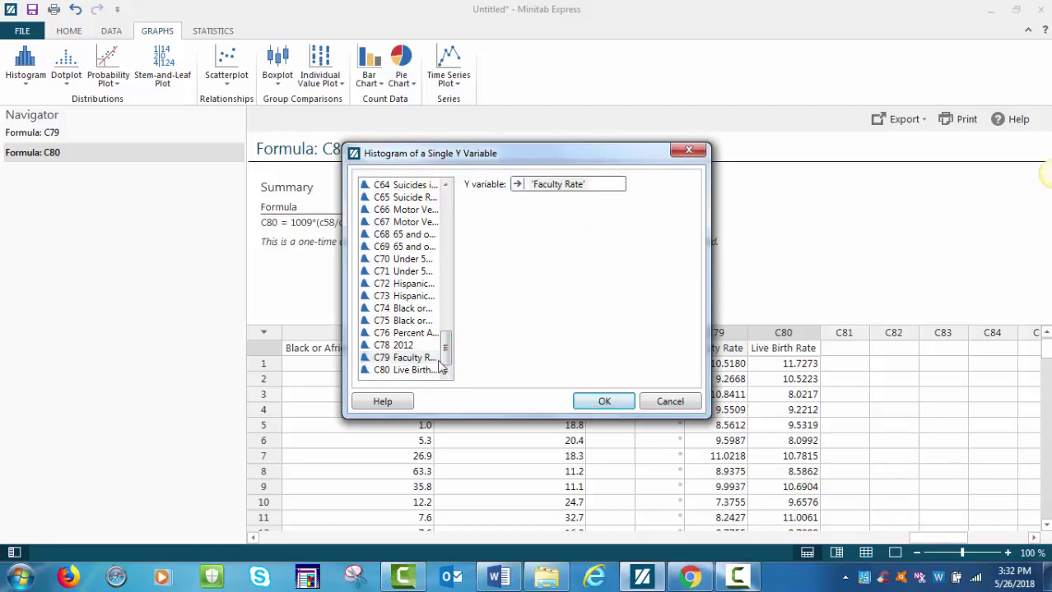
left_click(589, 403)
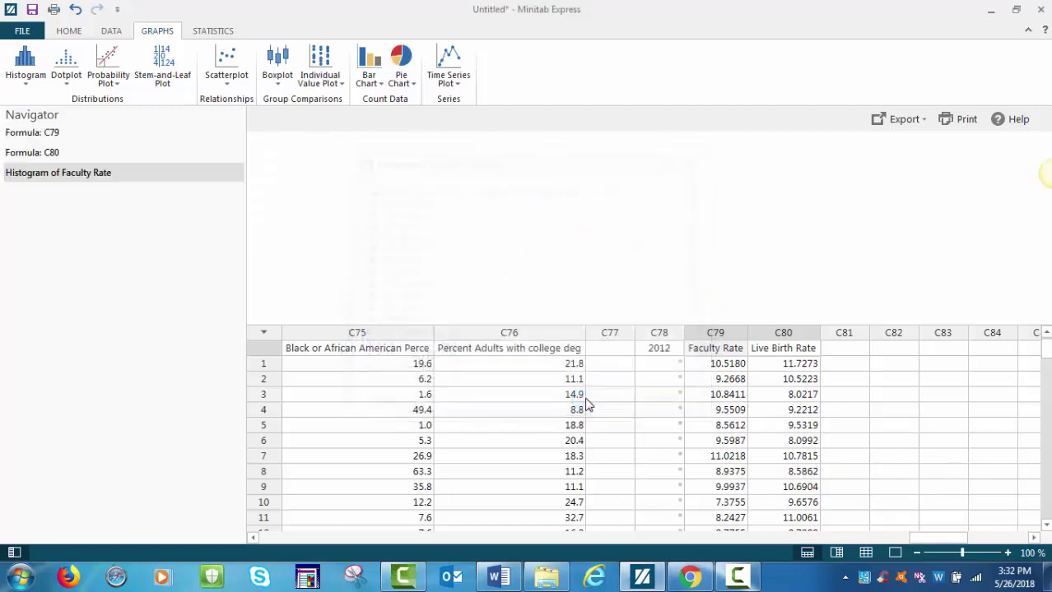
left_click(64, 33)
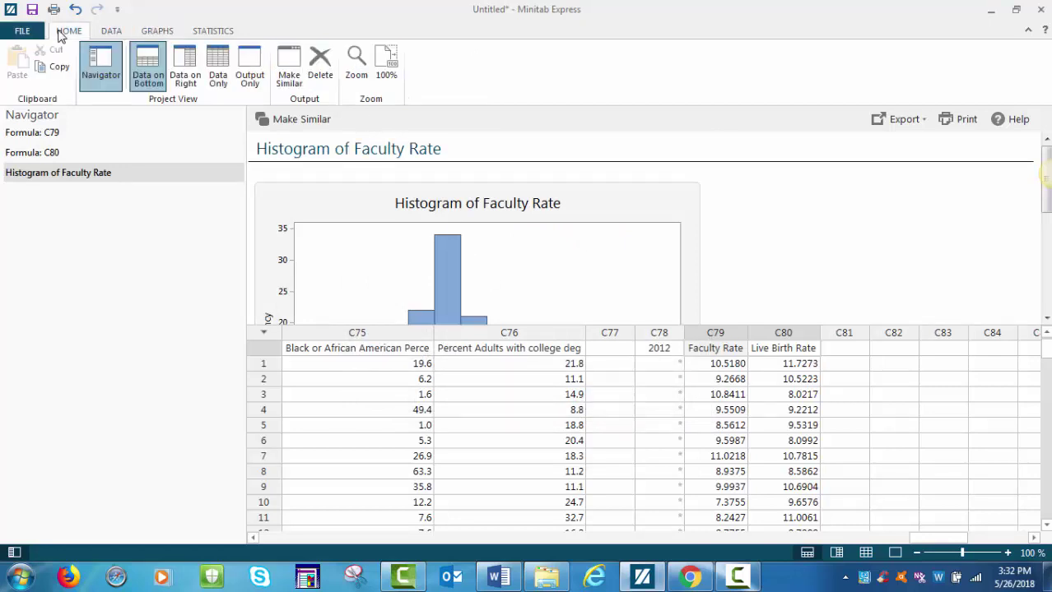
left_click(249, 73)
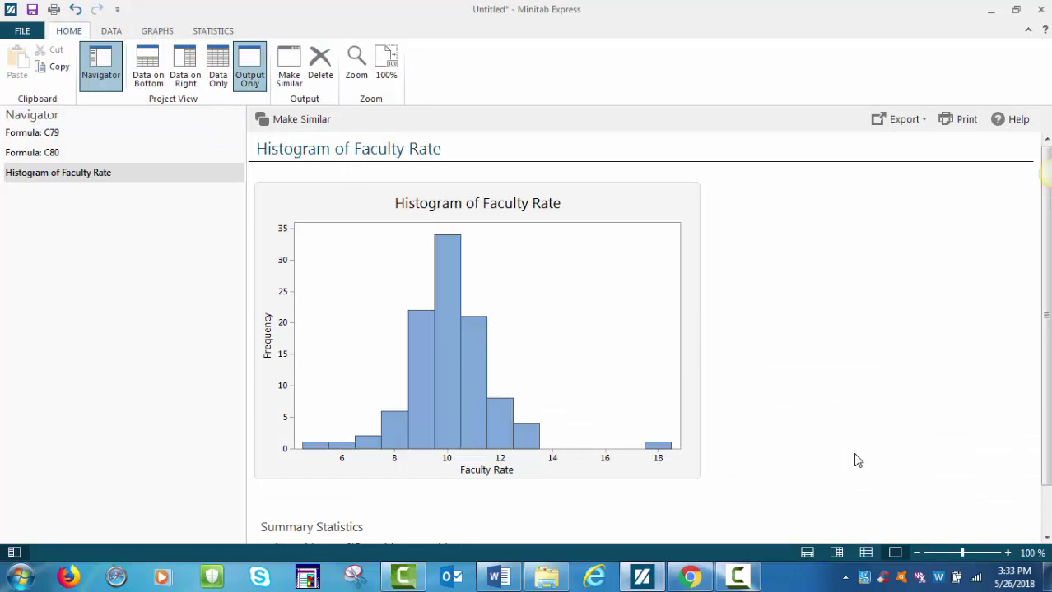
Create a simple single-variable boxplot of Faculty Rate and compare it with the Faculty Rate histogram
left_click(158, 33)
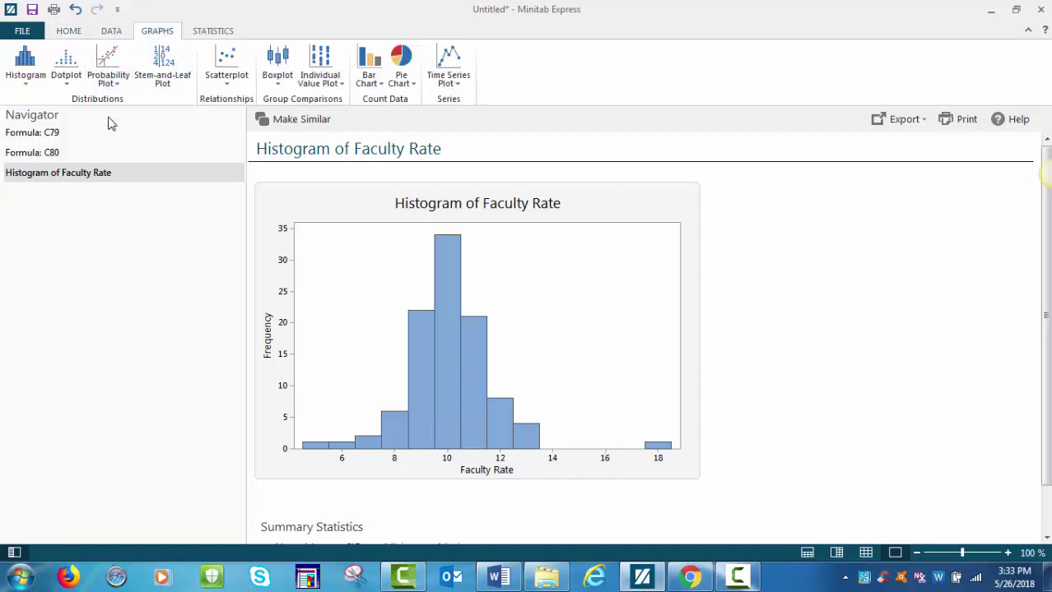
left_click(277, 65)
left_click(286, 140)
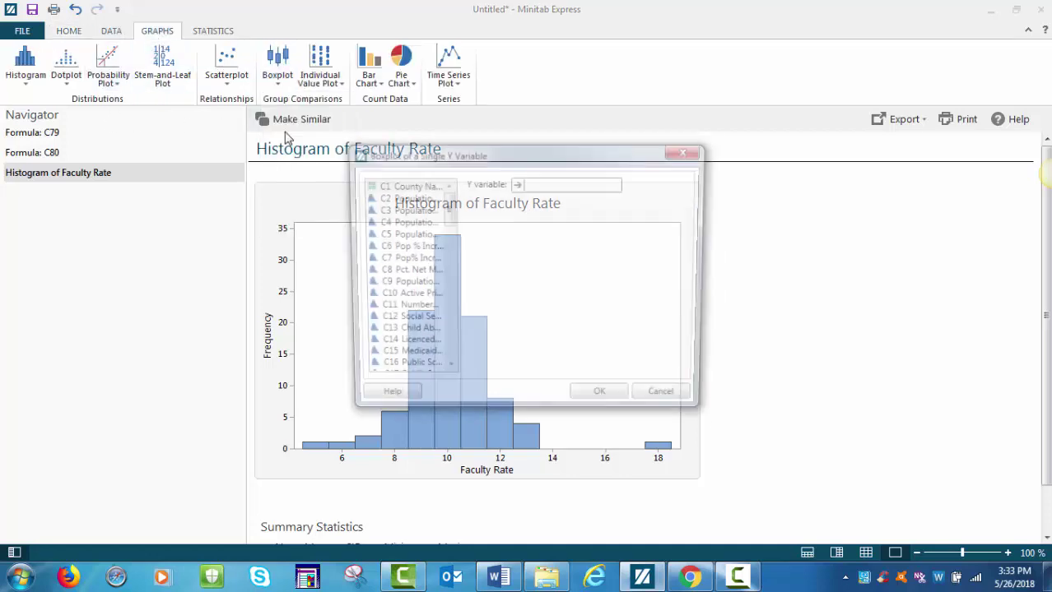
left_click_drag(445, 213, 446, 352)
left_click(419, 359)
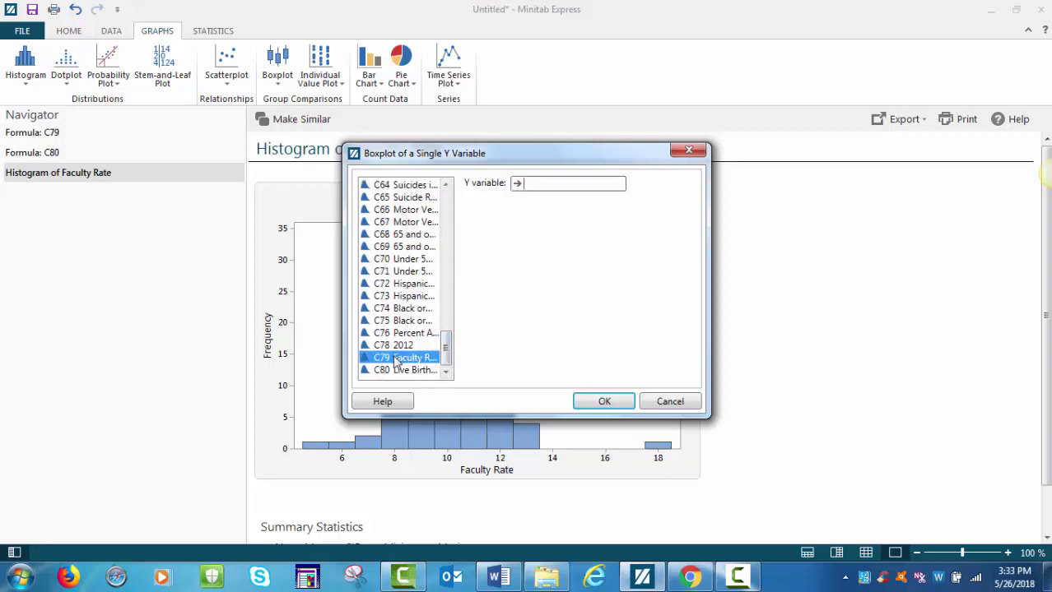
double_click(395, 362)
left_click(583, 402)
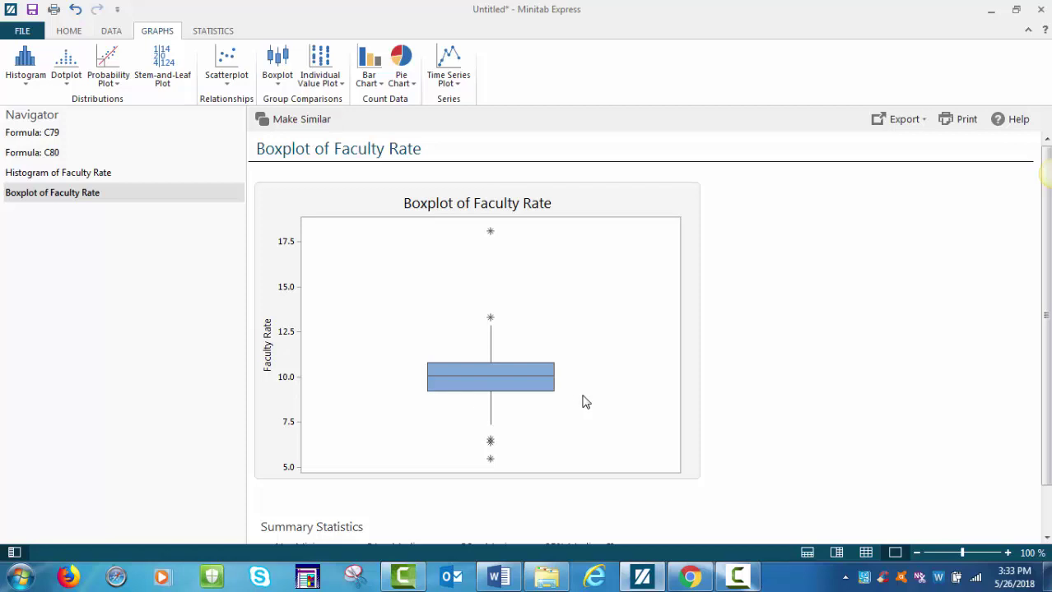
left_click(125, 182)
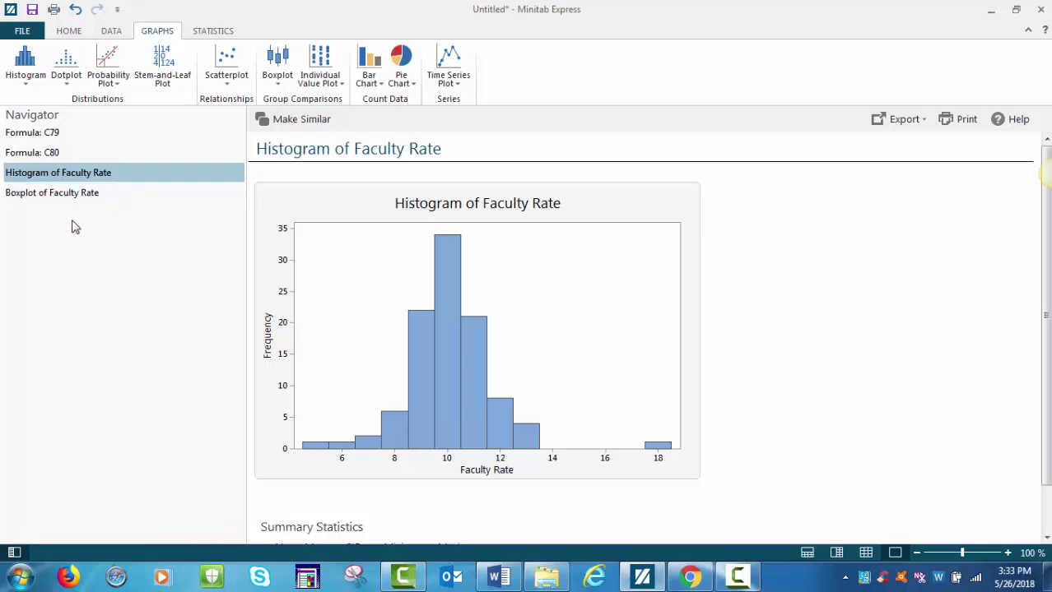
left_click(30, 203)
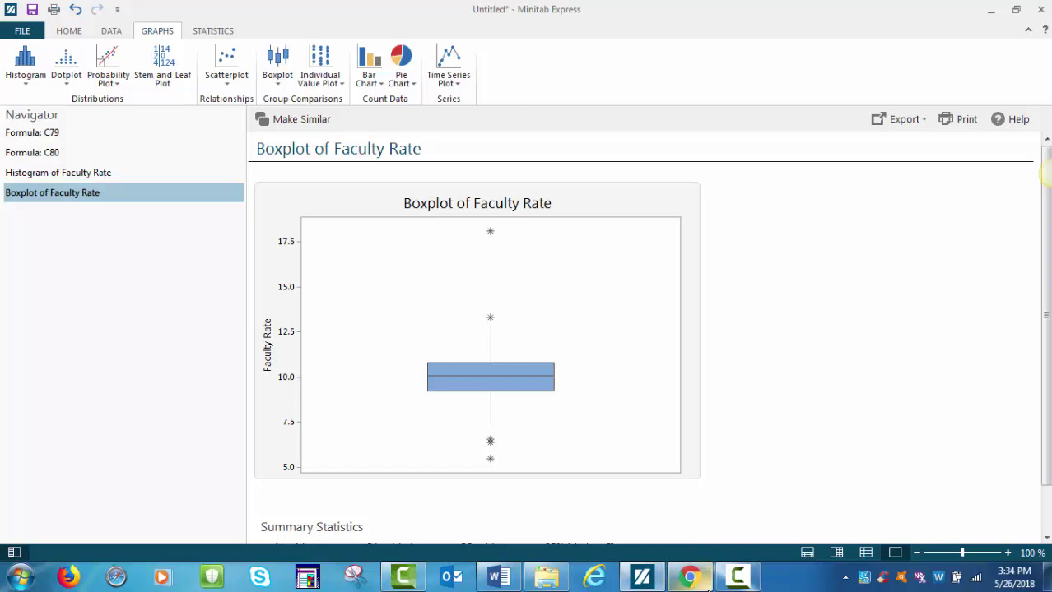
Start a Descriptive Statistics analysis with Faculty Rate as the variable
left_click(219, 33)
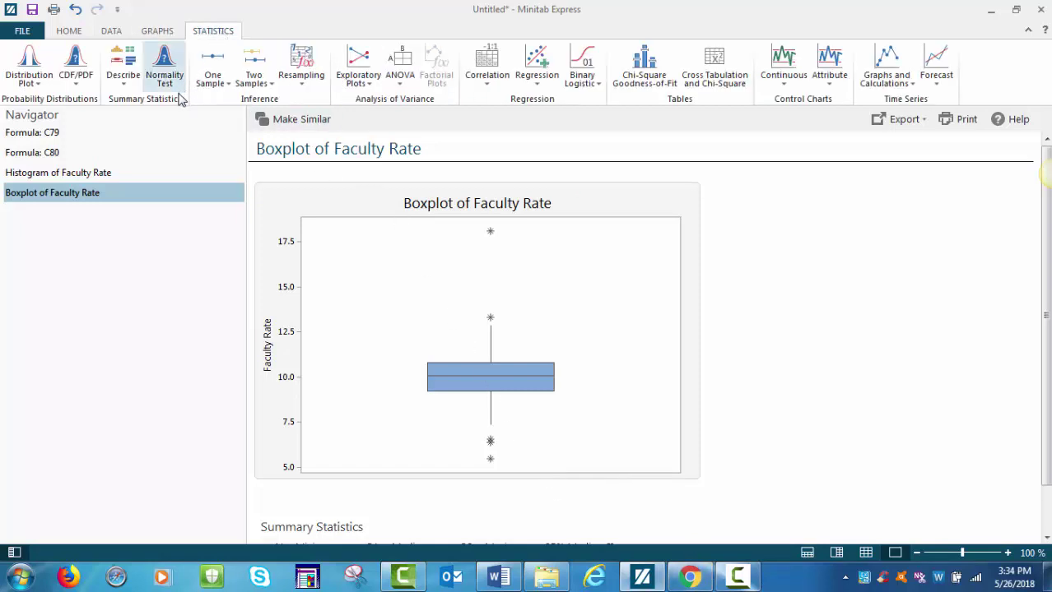
left_click(122, 79)
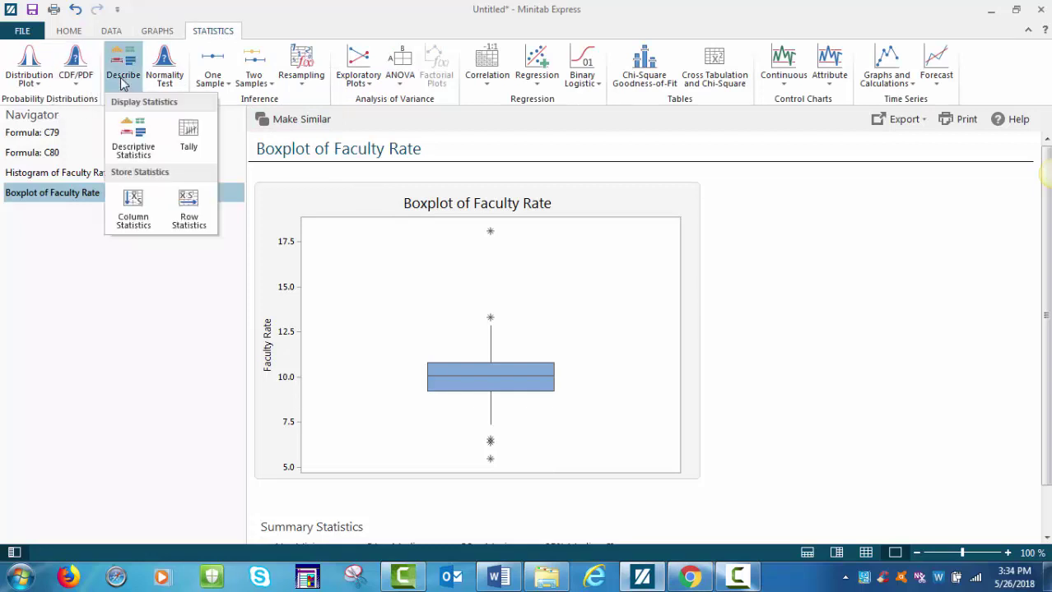
left_click(134, 144)
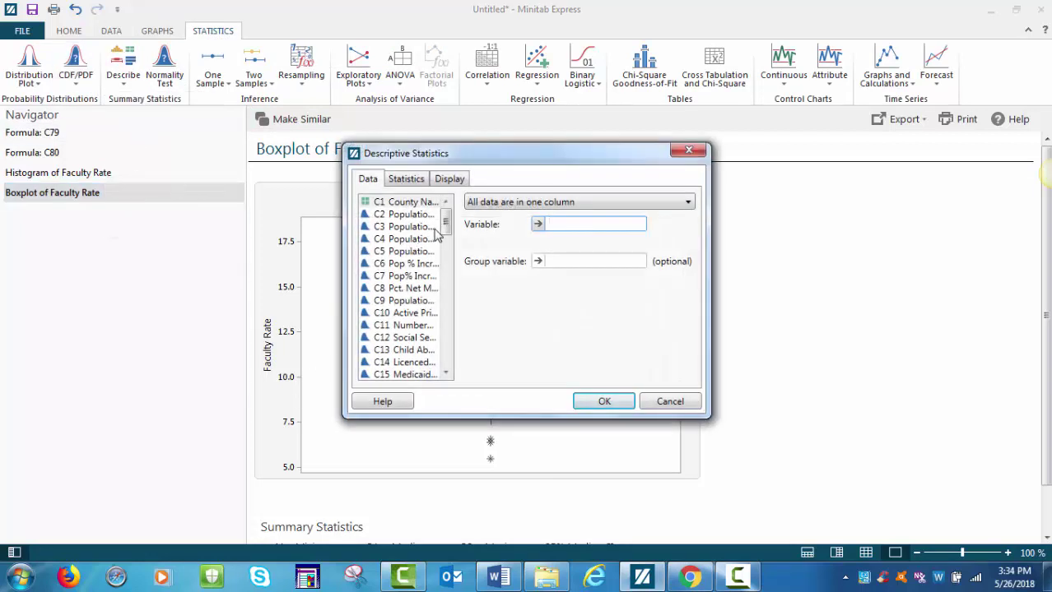
left_click_drag(444, 223, 445, 355)
double_click(415, 349)
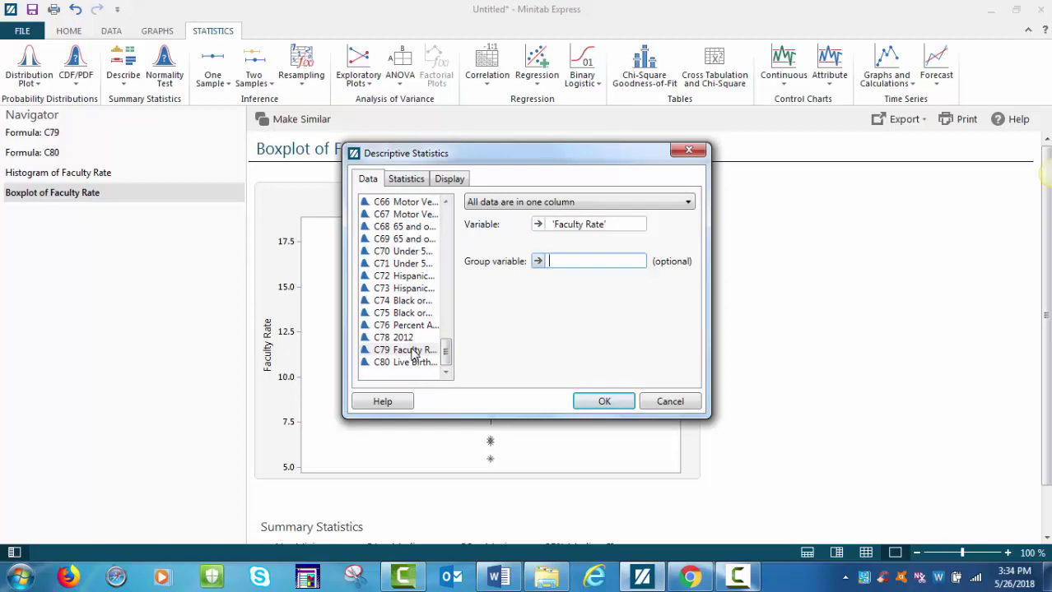
Add Mode and Range to the descriptive statistics, exclude N missing, keep SE of mean, and run the analysis without graphs
left_click(411, 180)
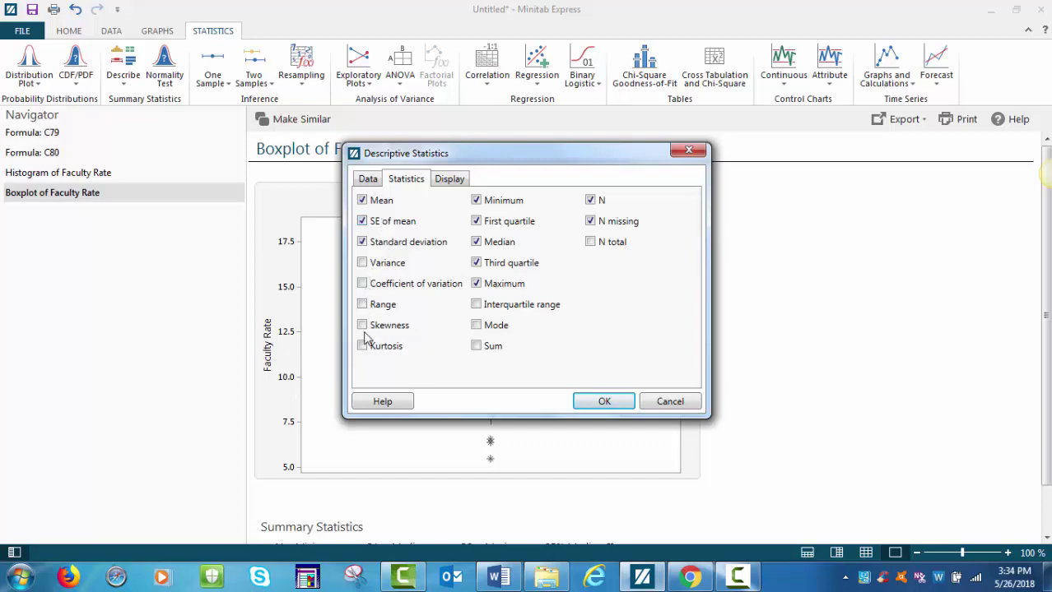
left_click(476, 327)
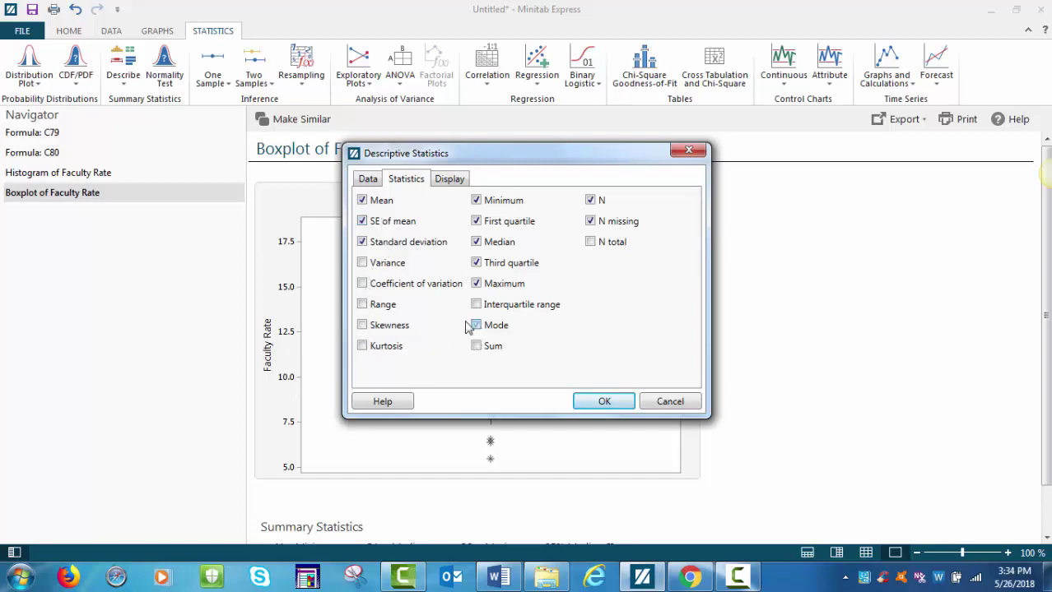
left_click(363, 223)
left_click(364, 225)
left_click(362, 304)
left_click(590, 222)
left_click(453, 182)
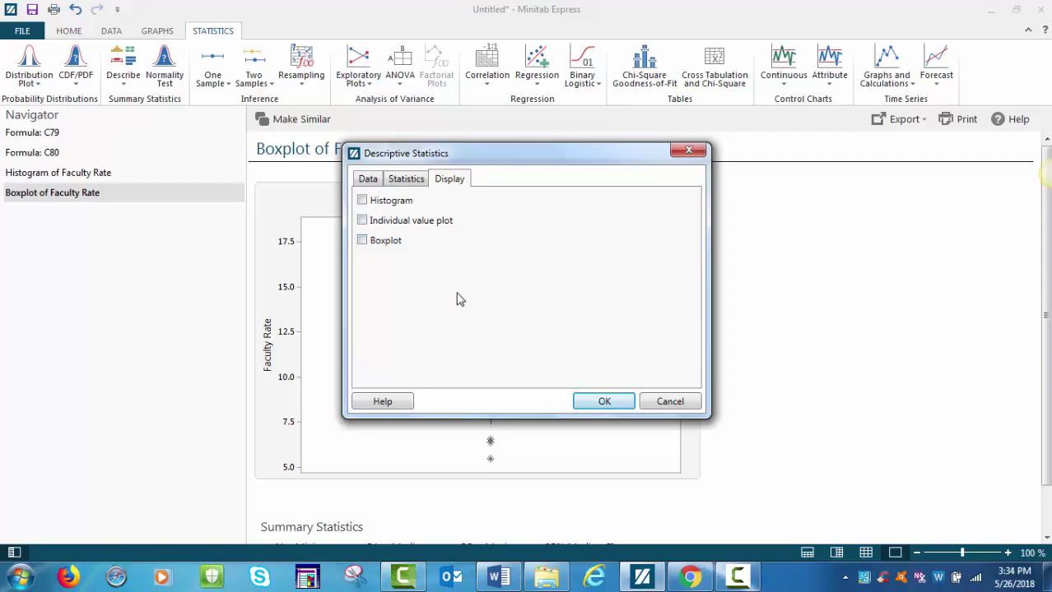
left_click(598, 408)
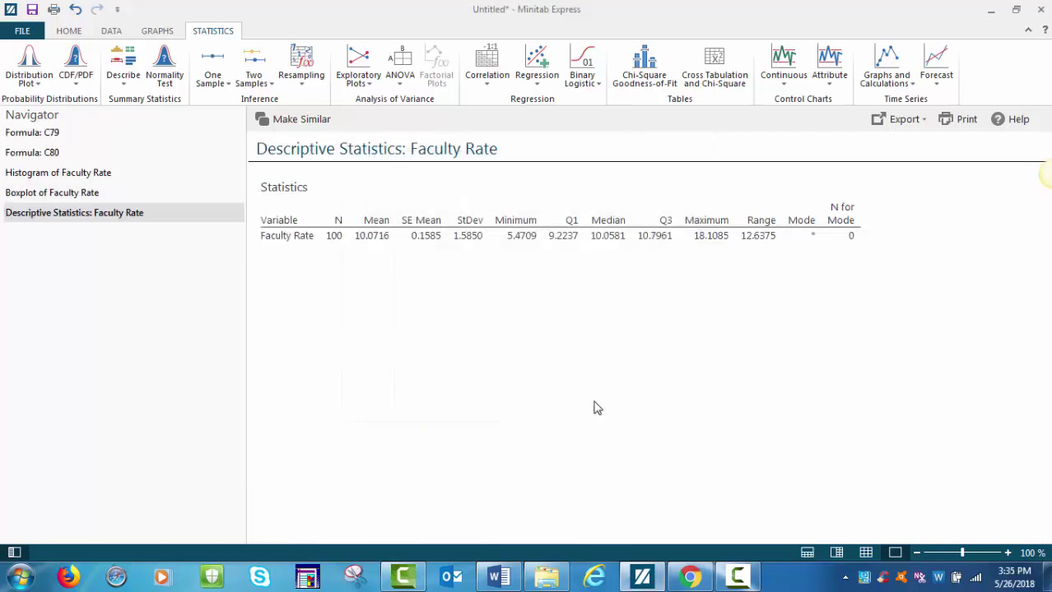